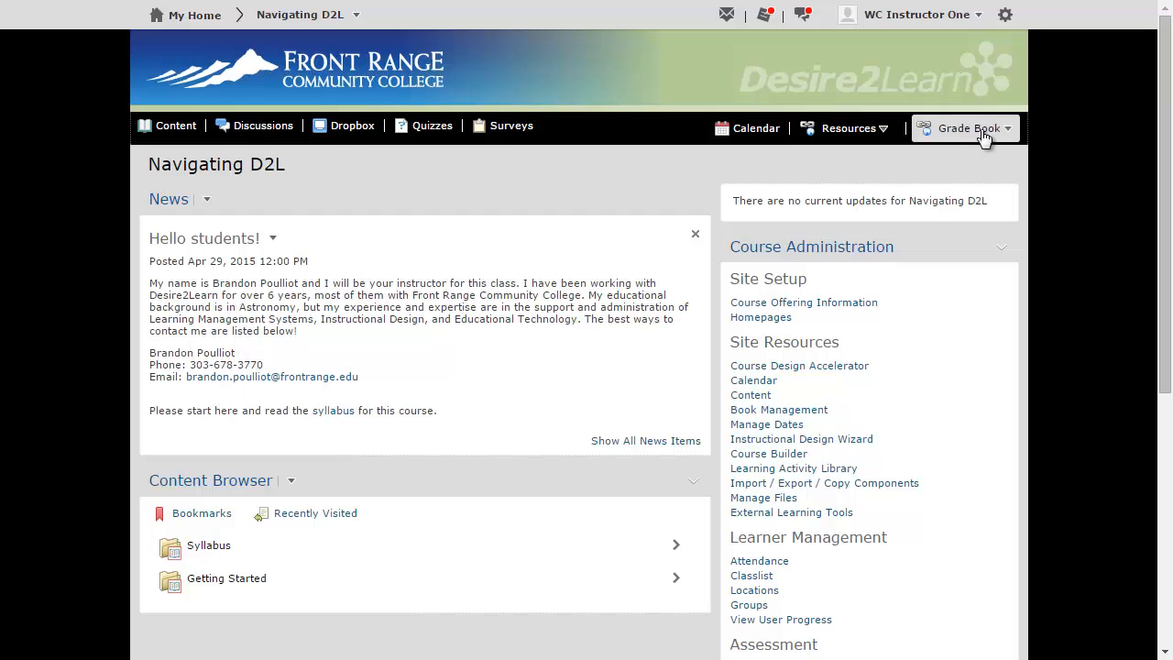
Open the course's Grades tool and review the current grade book settings in the Setup Wizard
click(982, 133)
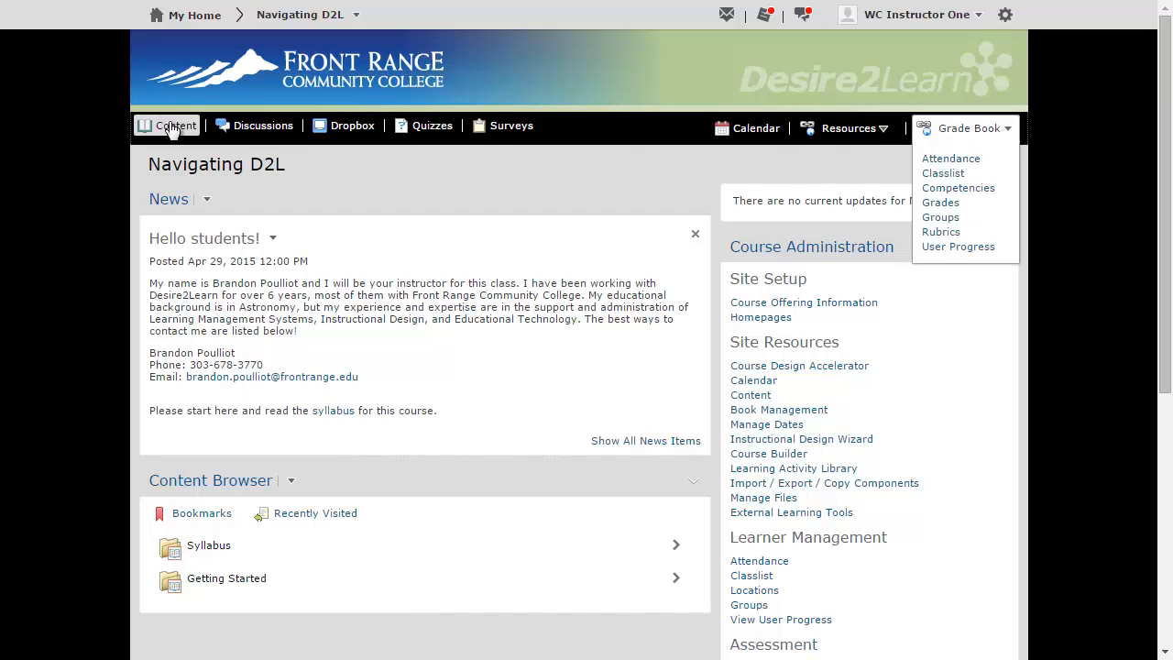
click(949, 207)
scroll(495, 201, down, 1)
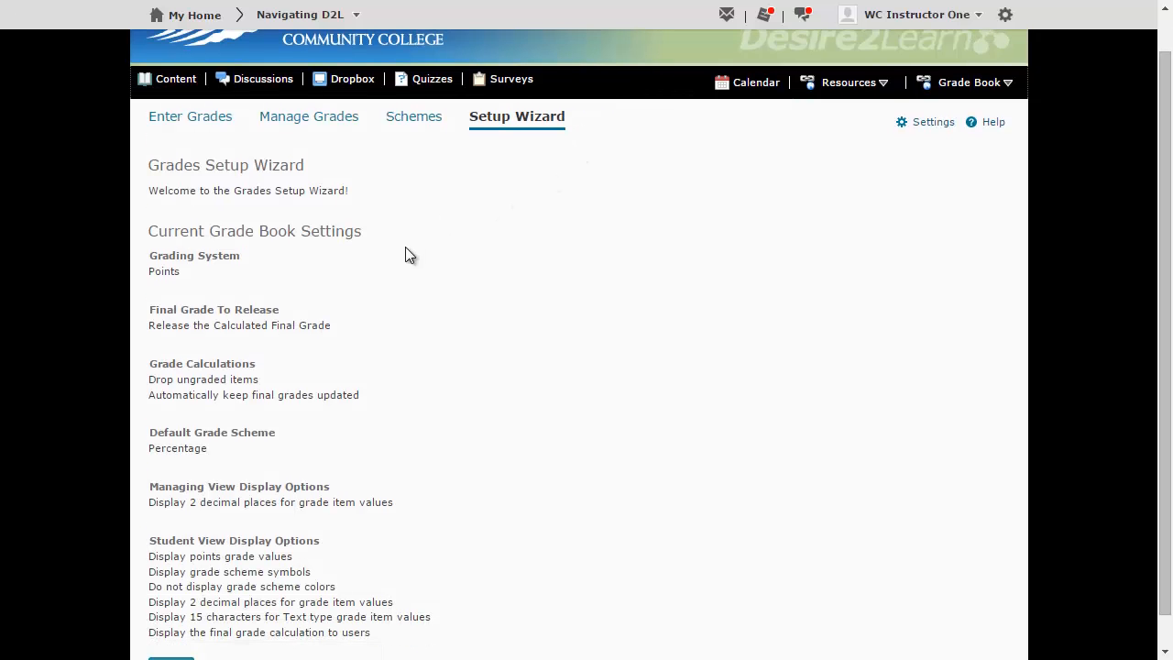
scroll(454, 372, down, 1)
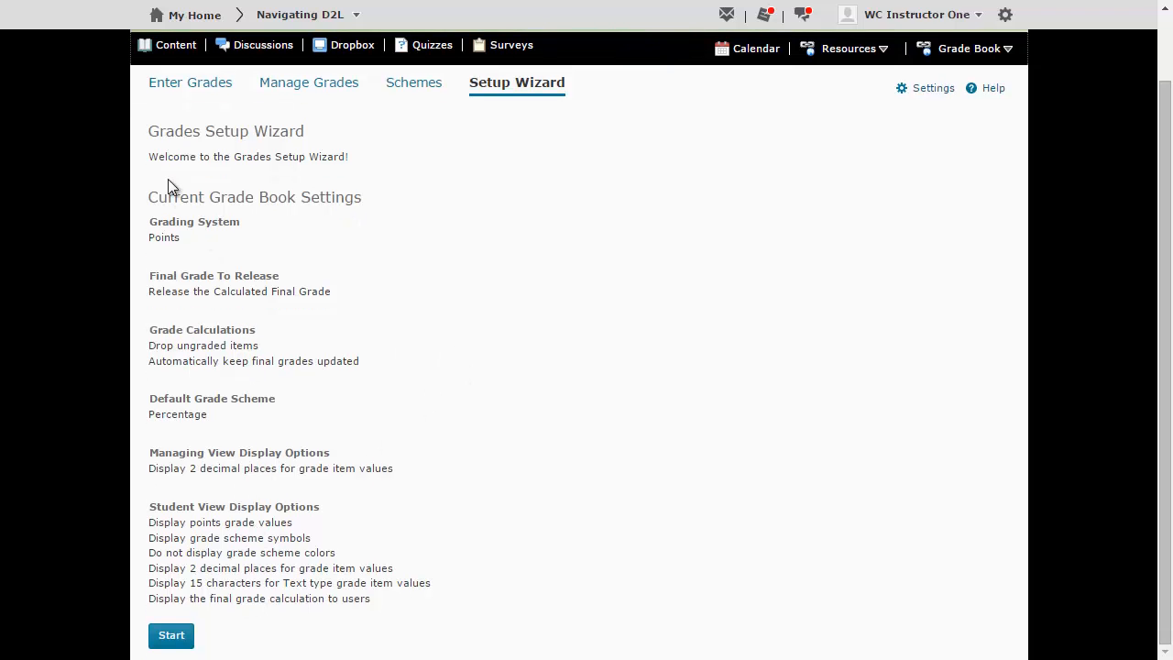
scroll(311, 550, up, 1)
scroll(372, 619, down, 1)
scroll(933, 183, up, 1)
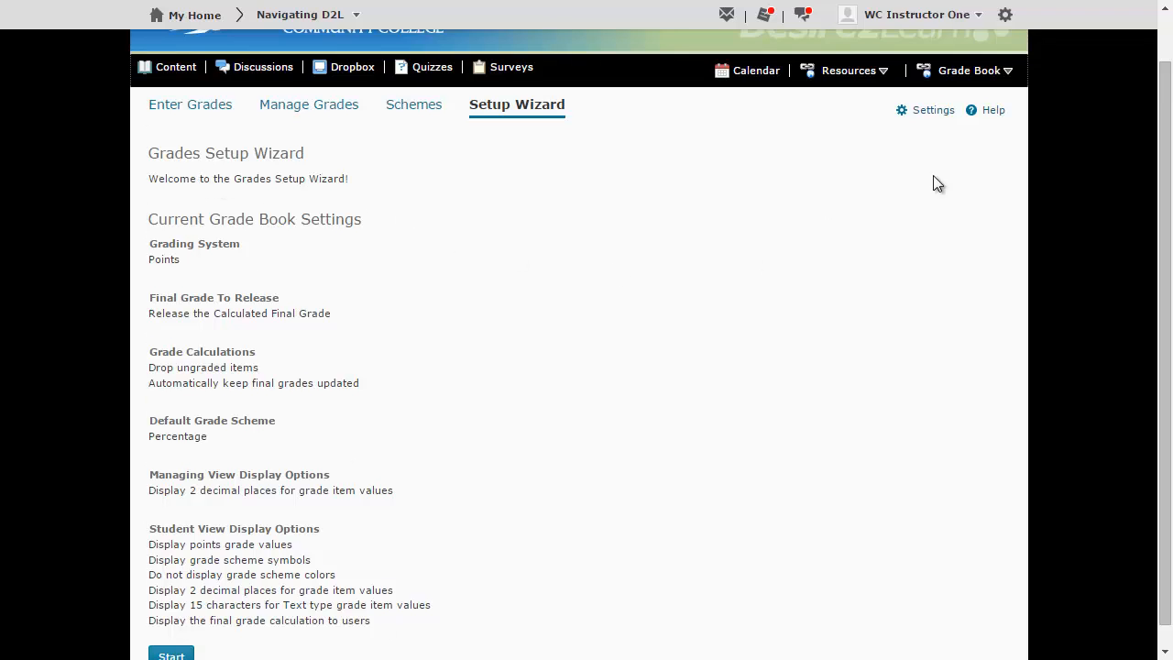
scroll(734, 211, down, 1)
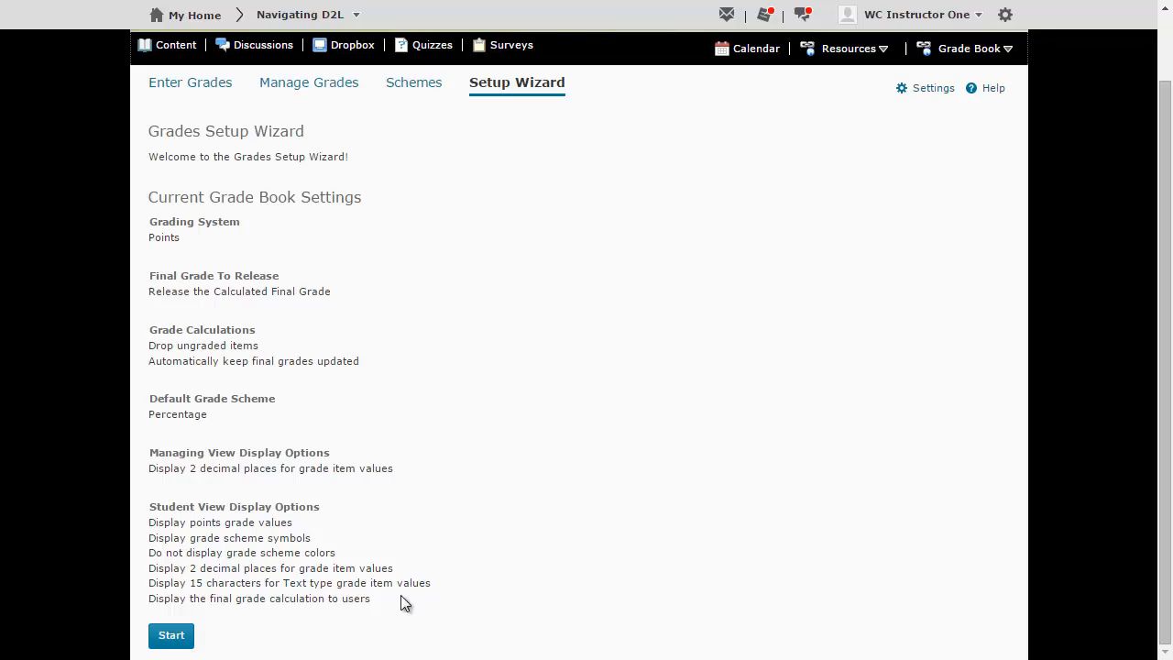
Enable Grade scheme symbol for the managing view in the personal display options, saving the change while switching to Org Unit Display Options
click(929, 88)
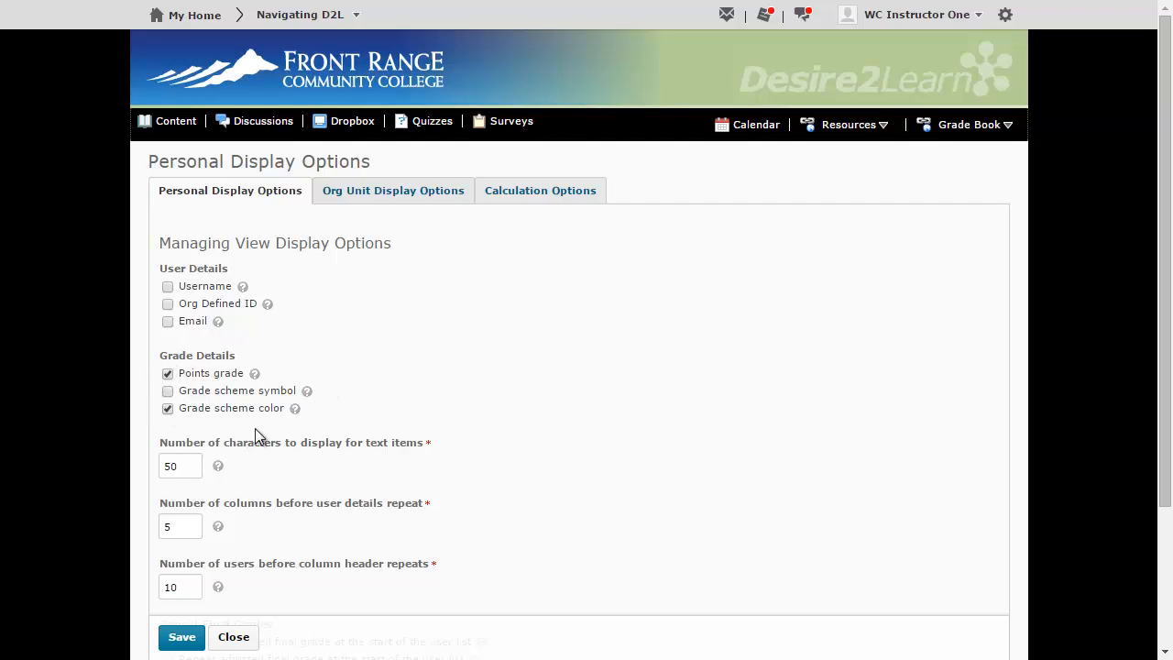
click(168, 391)
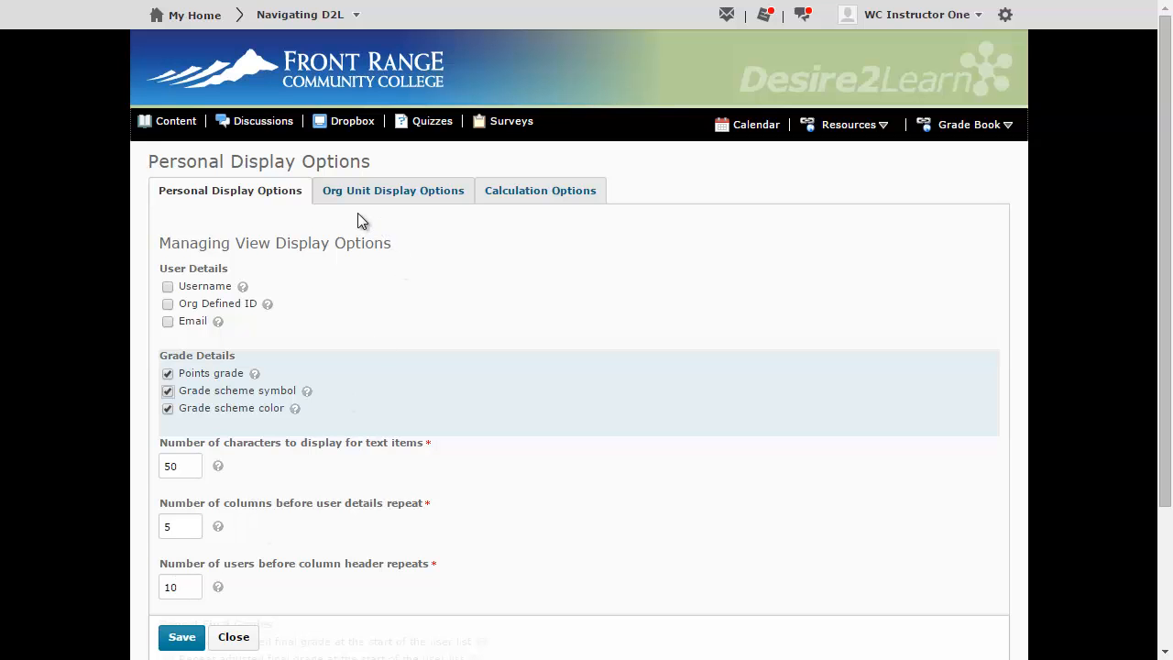
click(409, 197)
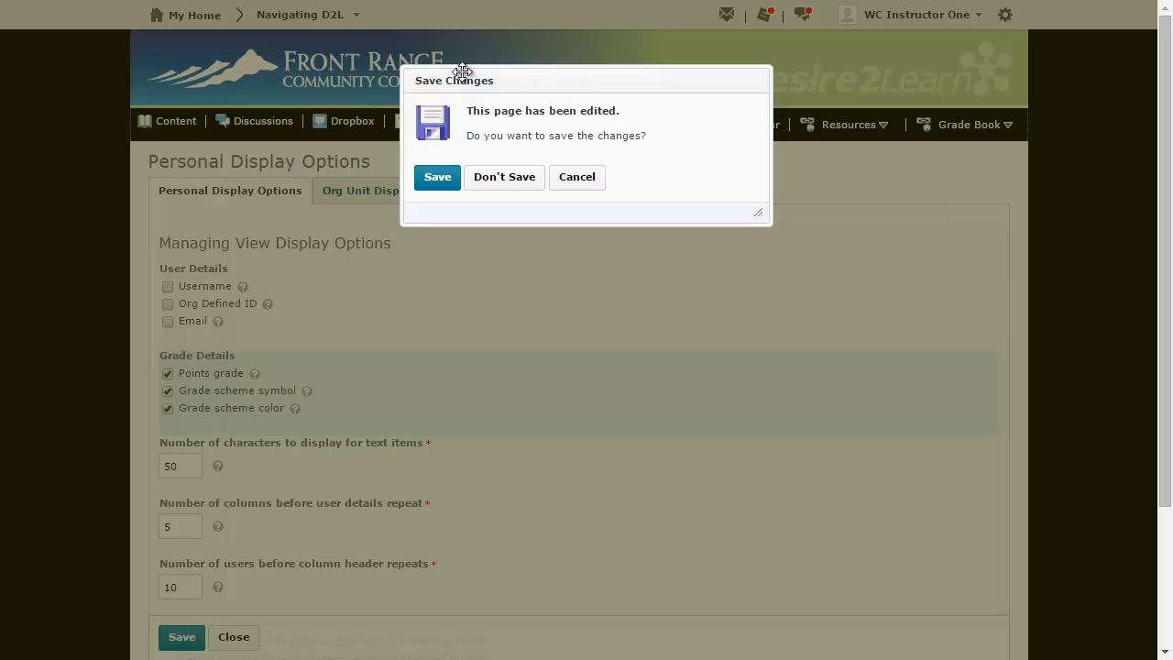
click(427, 179)
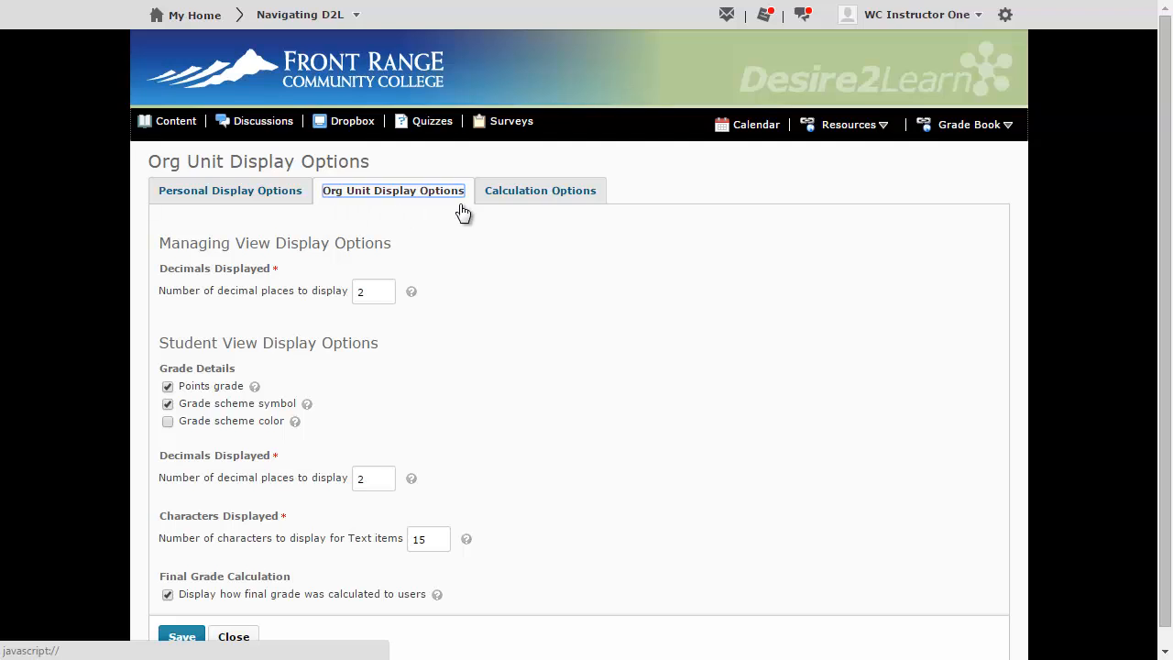
Review the org unit display options, then the calculation options for grading system, final grade release and ungraded items
scroll(489, 382, down, 1)
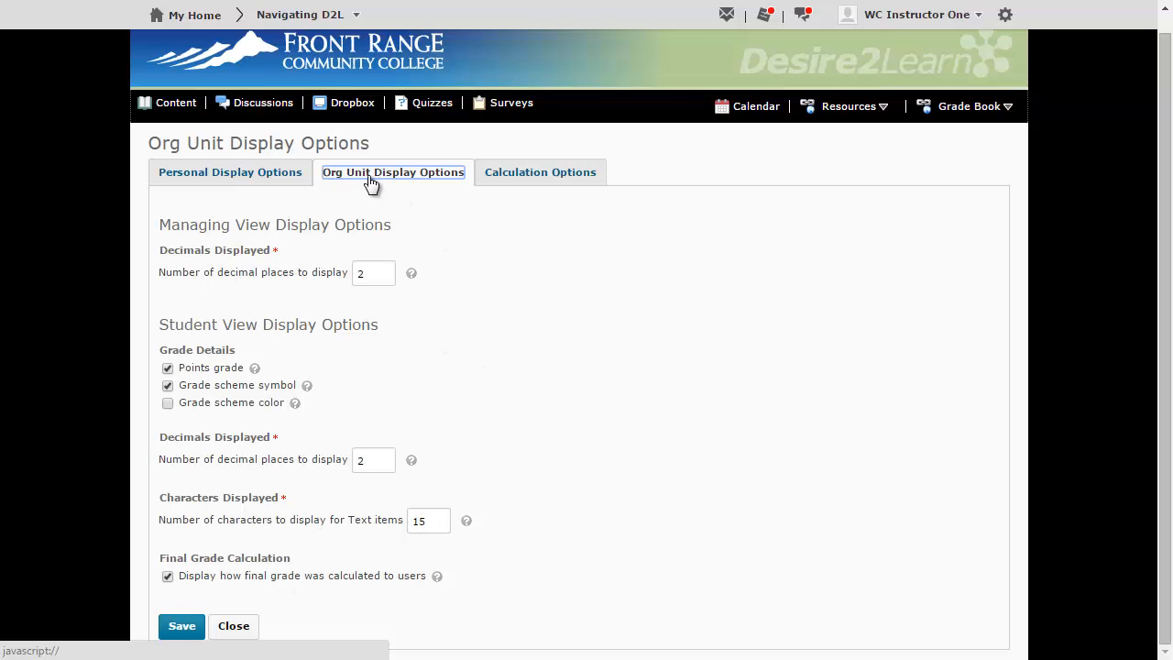
click(536, 176)
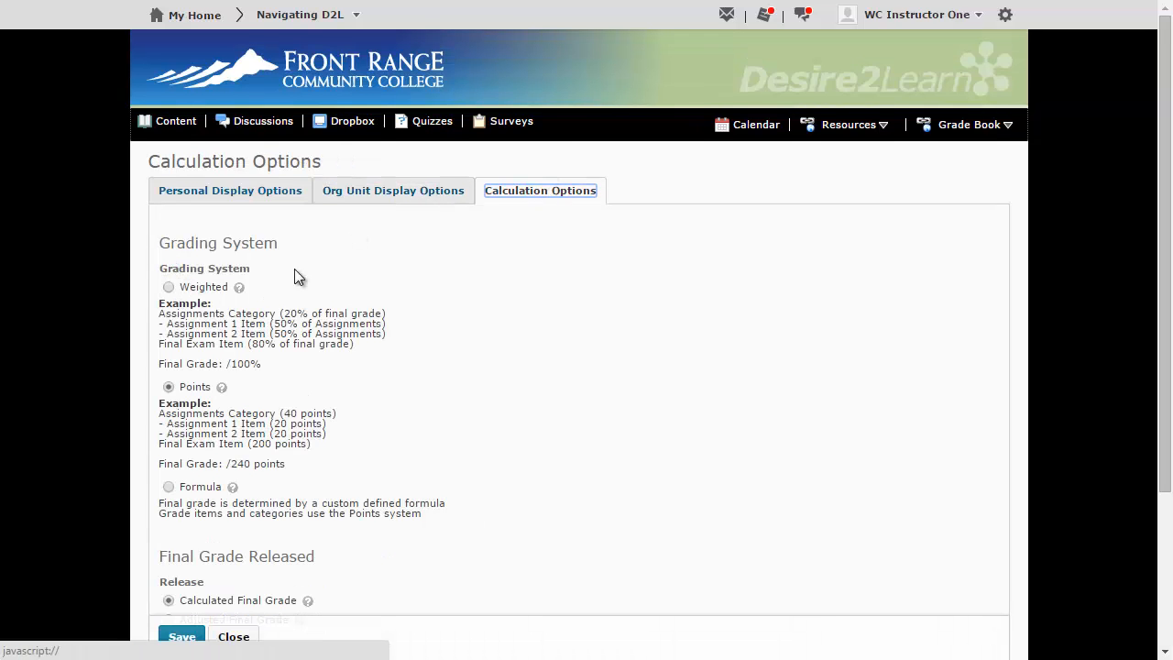
scroll(137, 269, down, 1)
scroll(147, 202, down, 1)
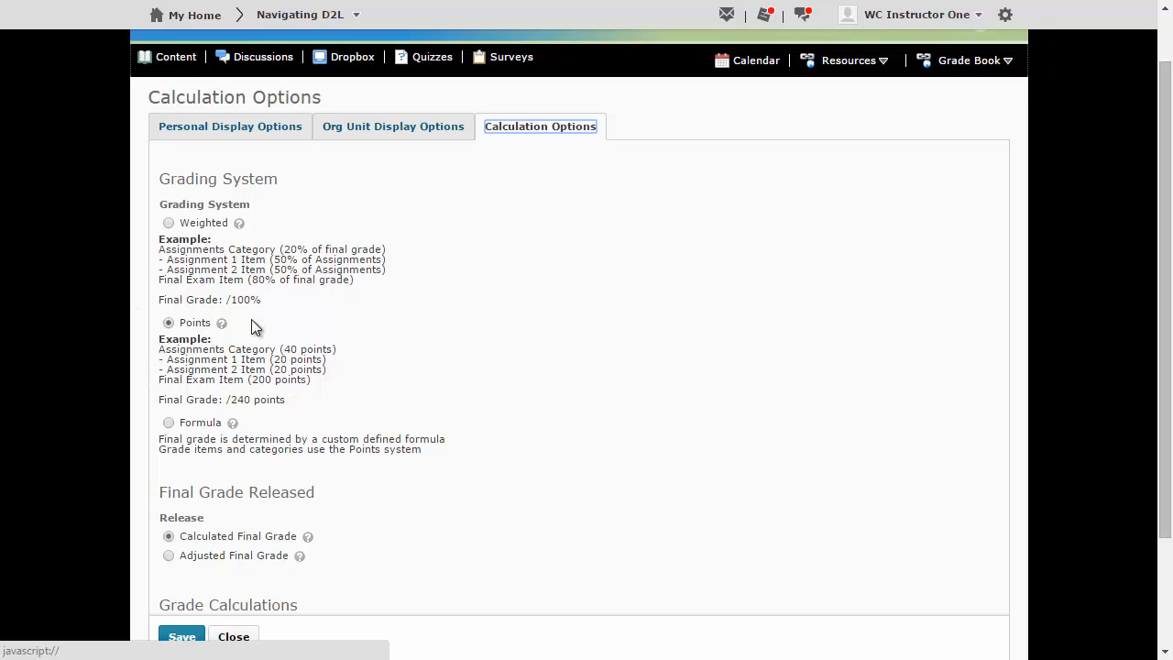
scroll(165, 310, down, 2)
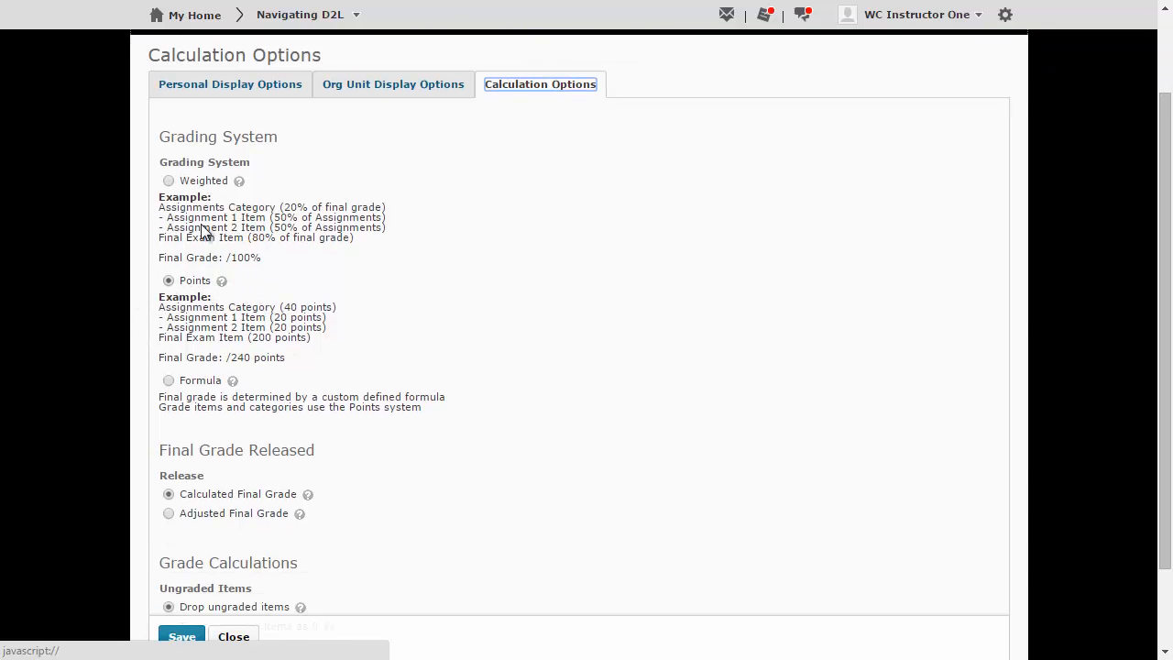
scroll(138, 225, down, 1)
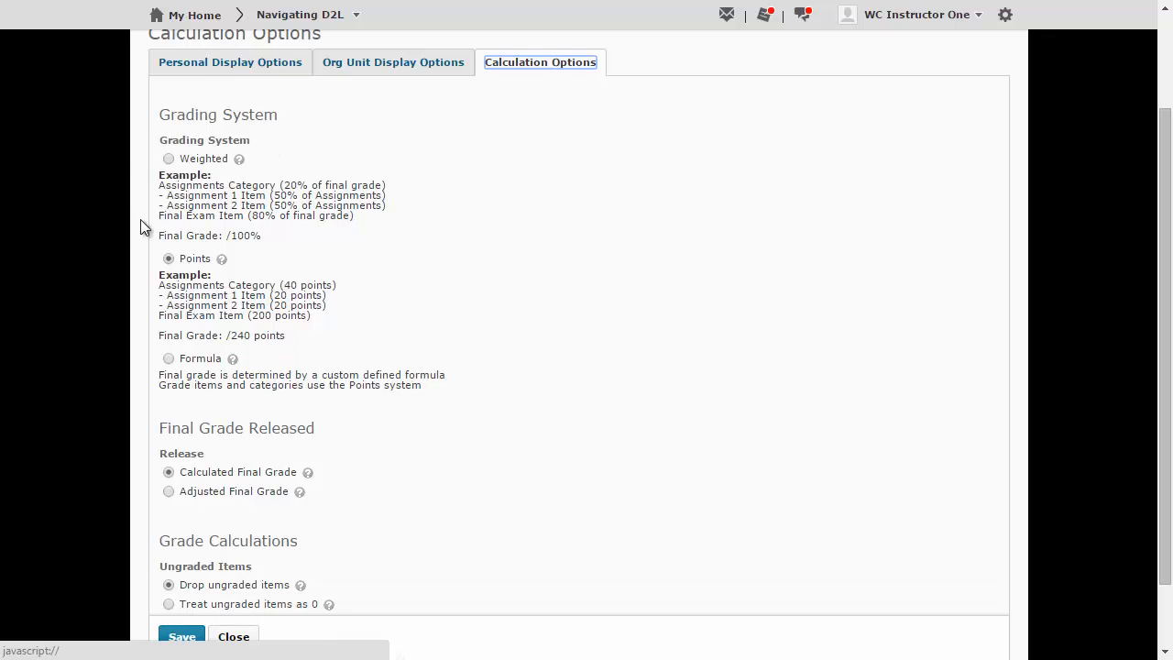
scroll(218, 201, up, 2)
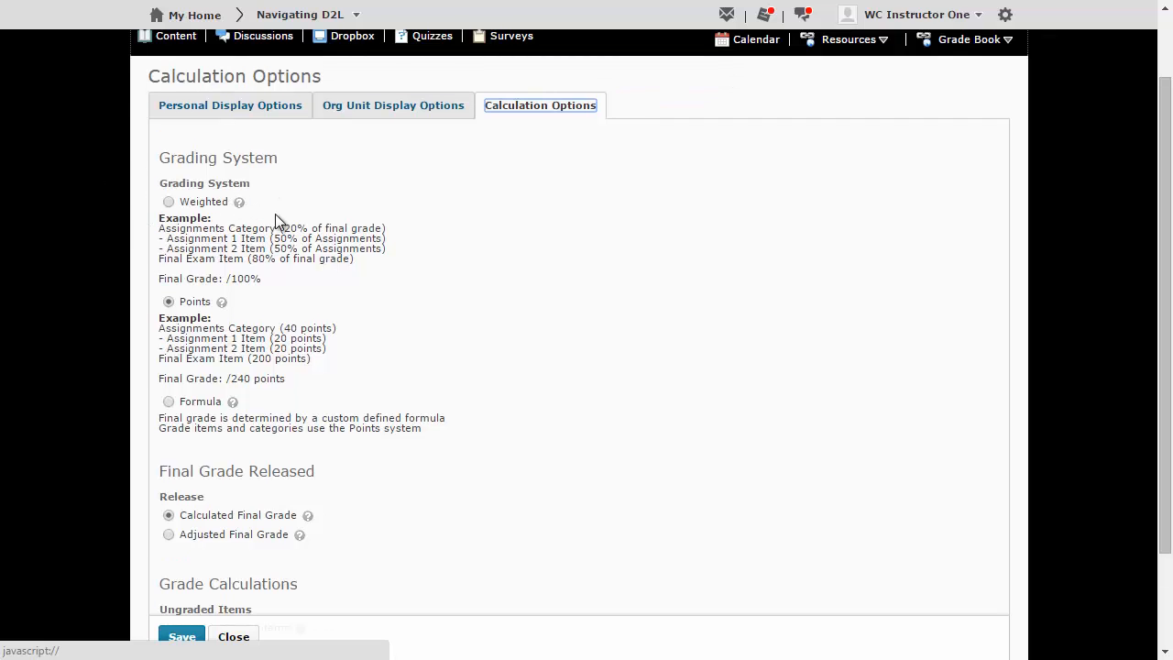
scroll(275, 214, up, 4)
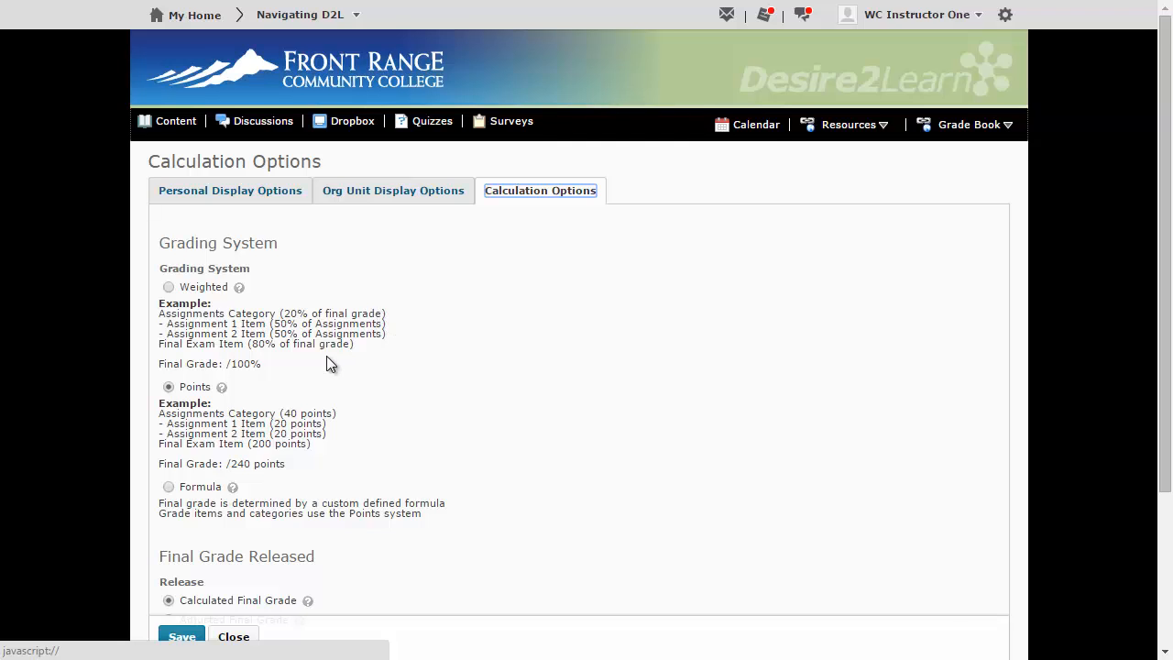
scroll(314, 365, down, 1)
scroll(247, 279, down, 1)
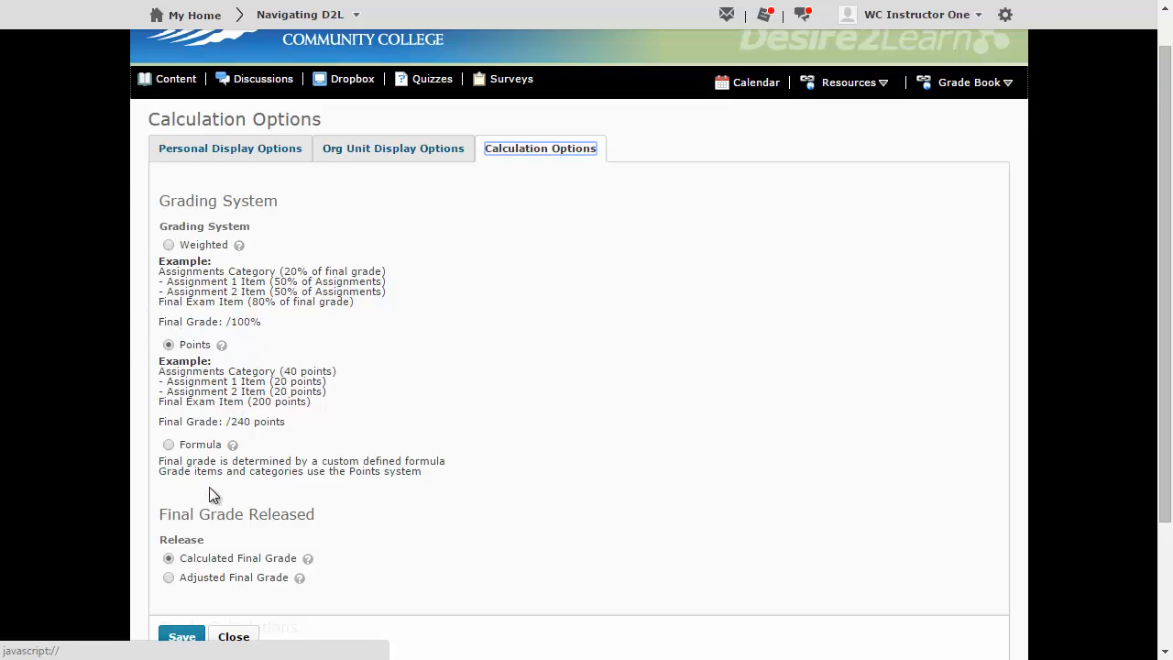
scroll(211, 537, down, 1)
scroll(167, 486, down, 1)
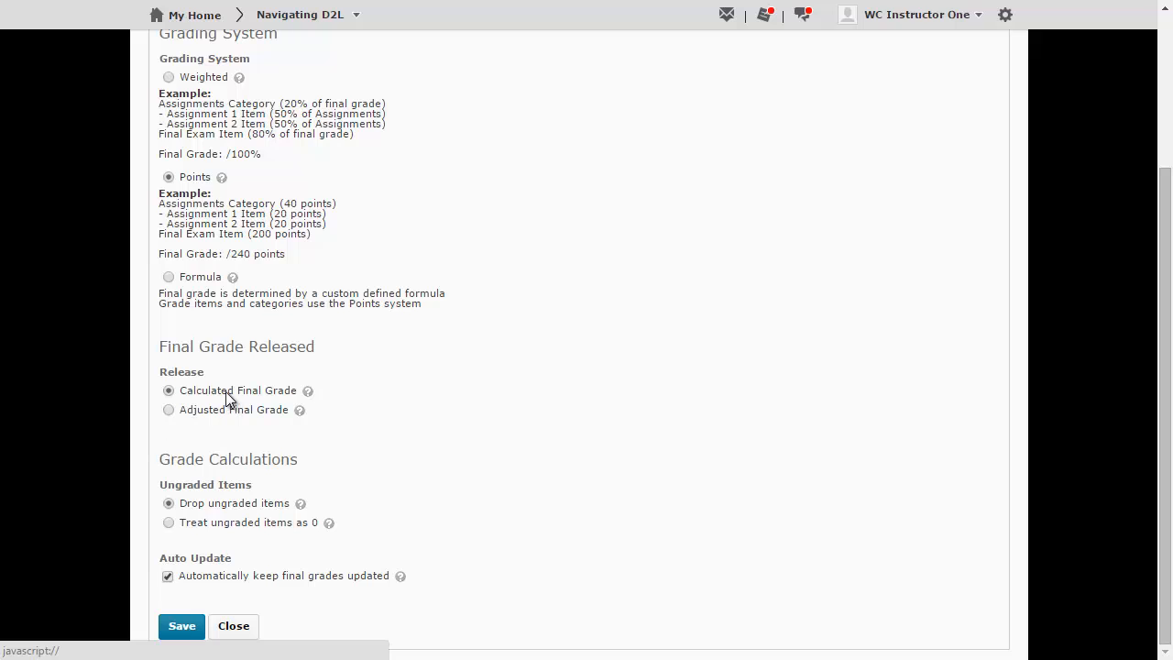
Choose Calculated Final Grade as the released final grade and save the calculation options
click(167, 392)
scroll(239, 448, up, 1)
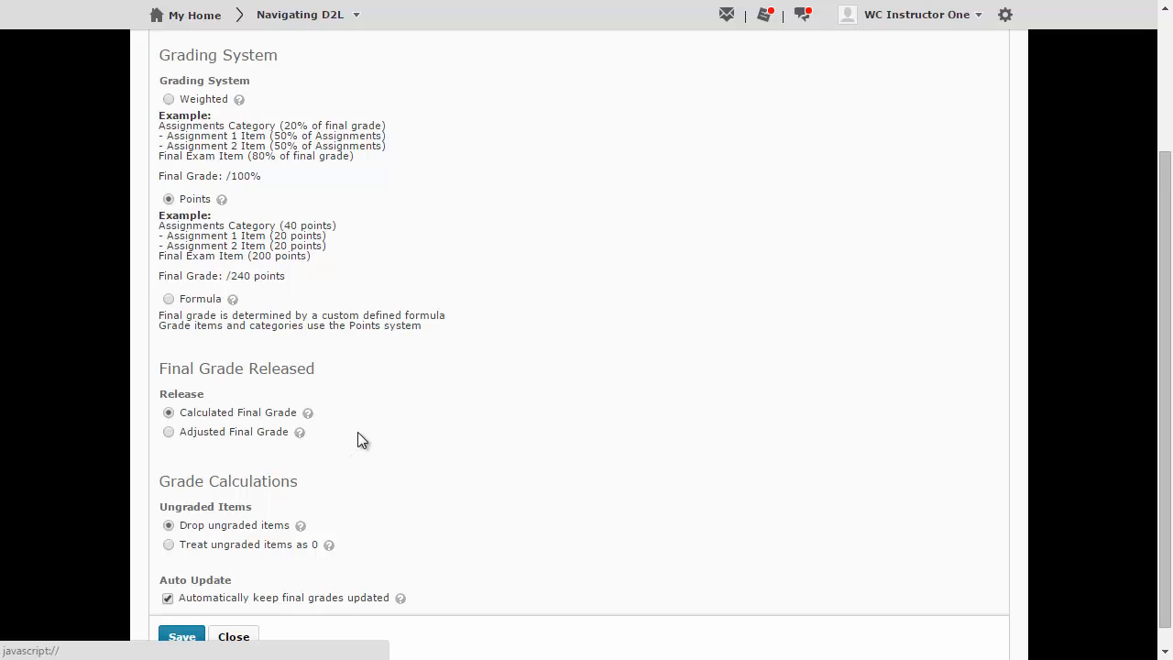
scroll(375, 423, down, 1)
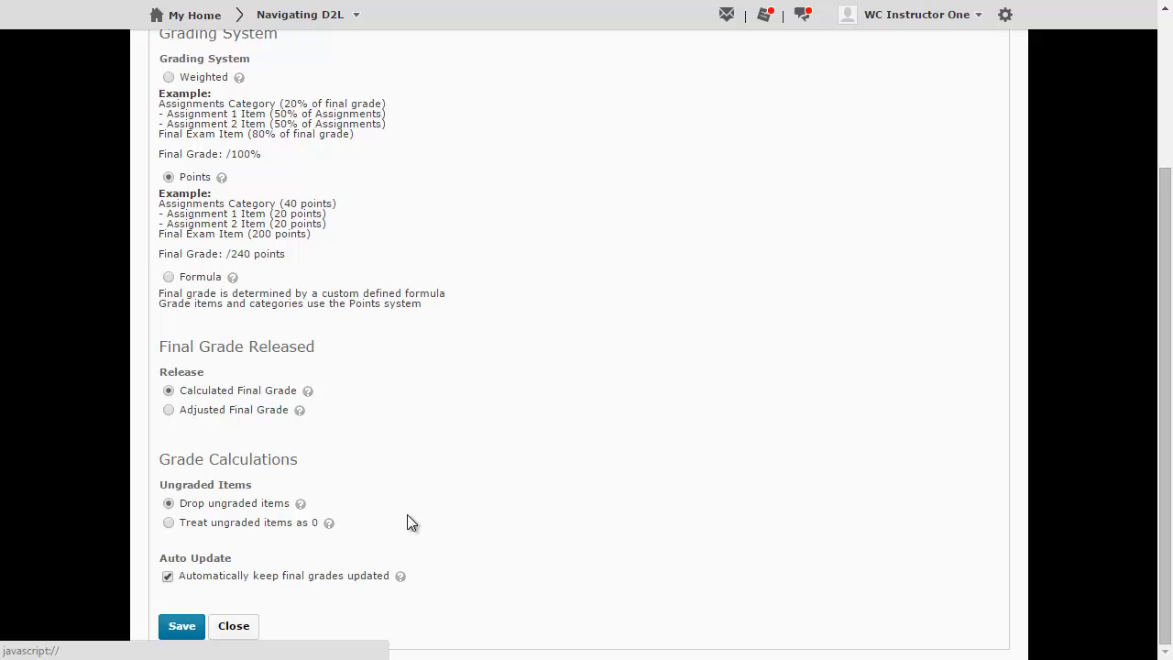
scroll(168, 524, up, 1)
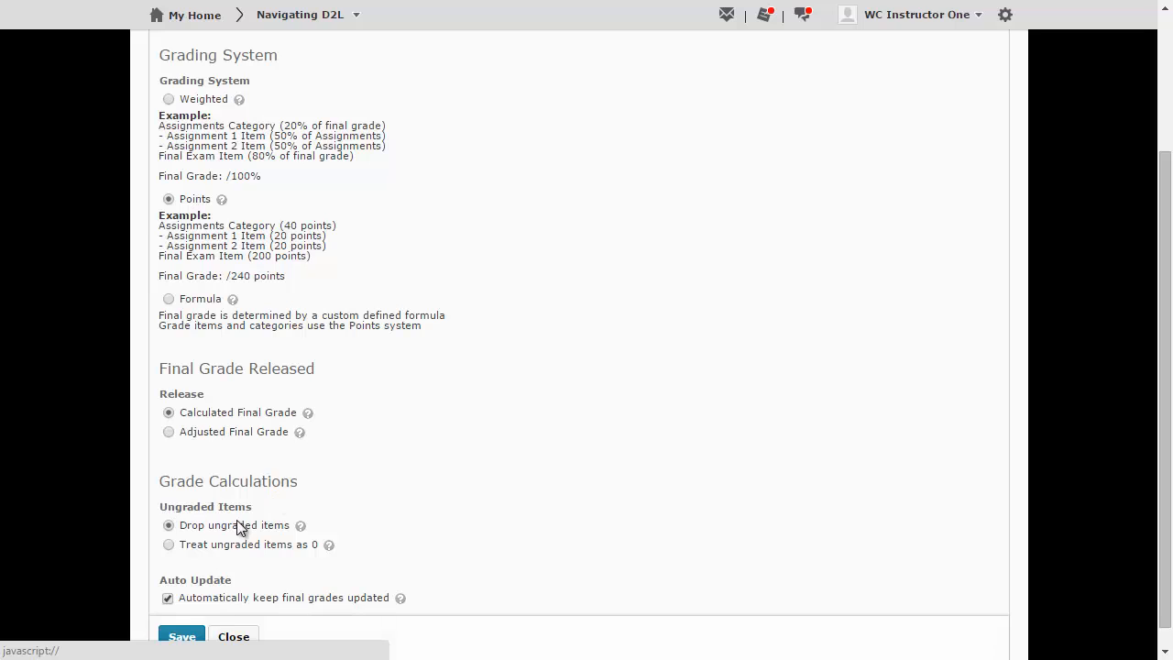
scroll(403, 513, down, 1)
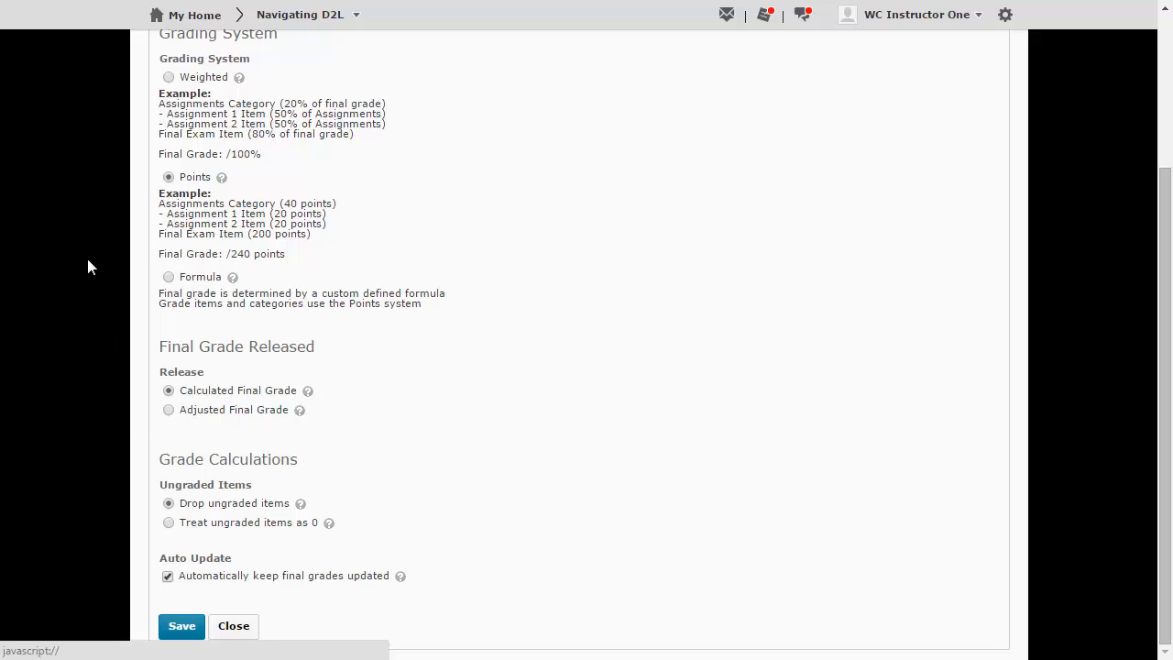
click(181, 626)
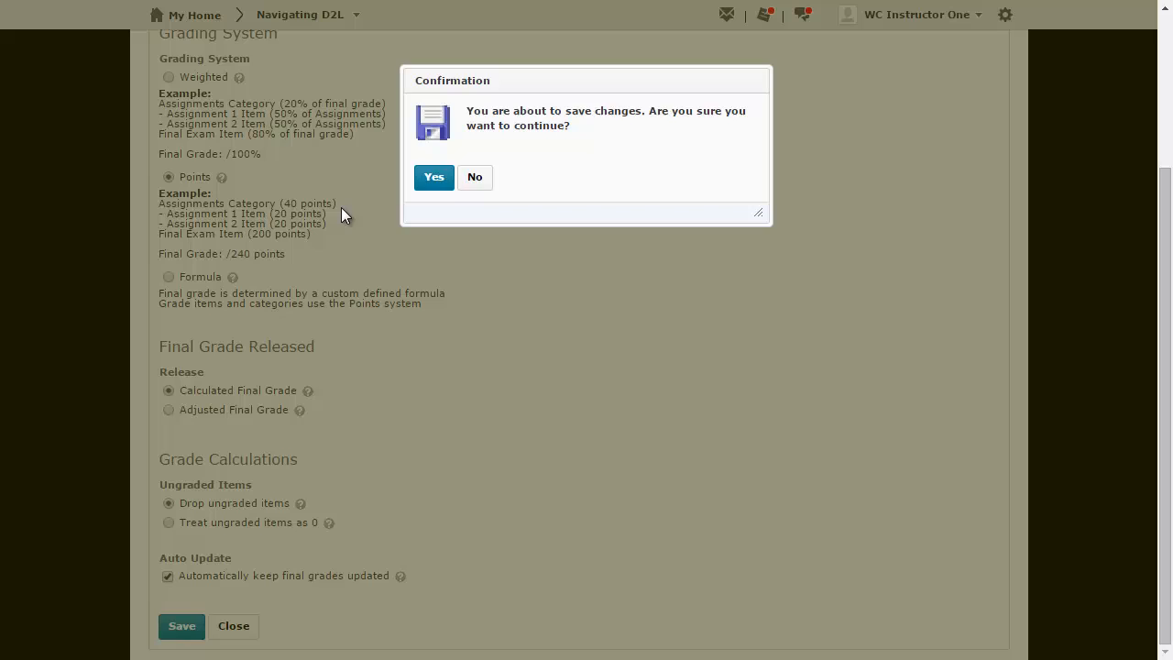
click(439, 184)
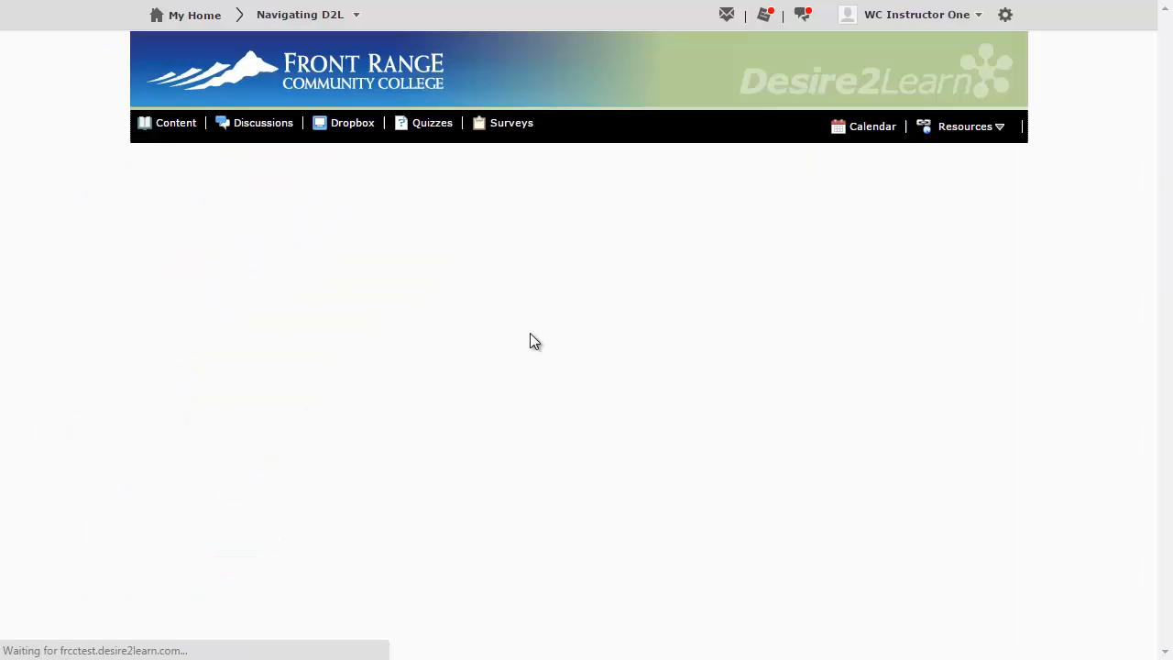